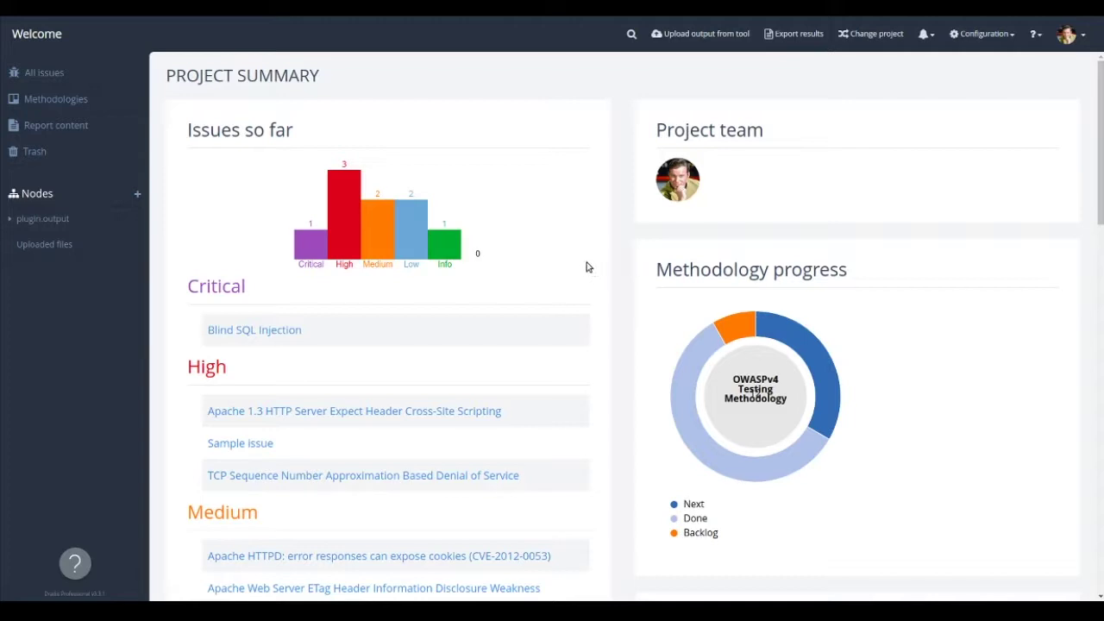
# Step: View the details of nodes 1.1.1.1, 10.0.155.157 and 10.0.155.160 under plugin.output
pyautogui.click(11, 219)
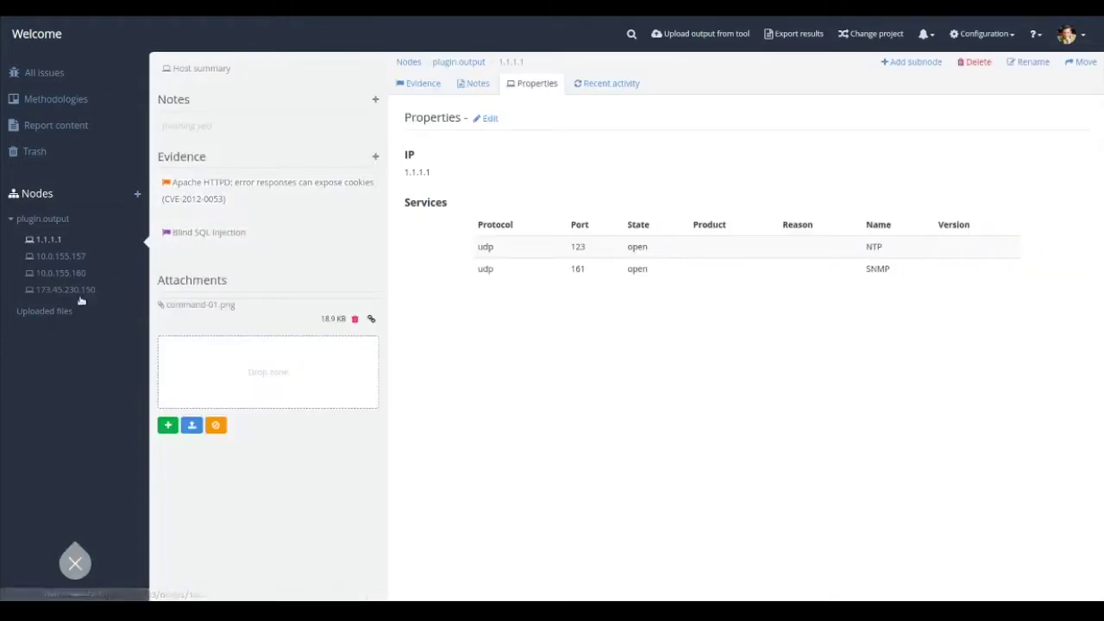
pyautogui.click(60, 256)
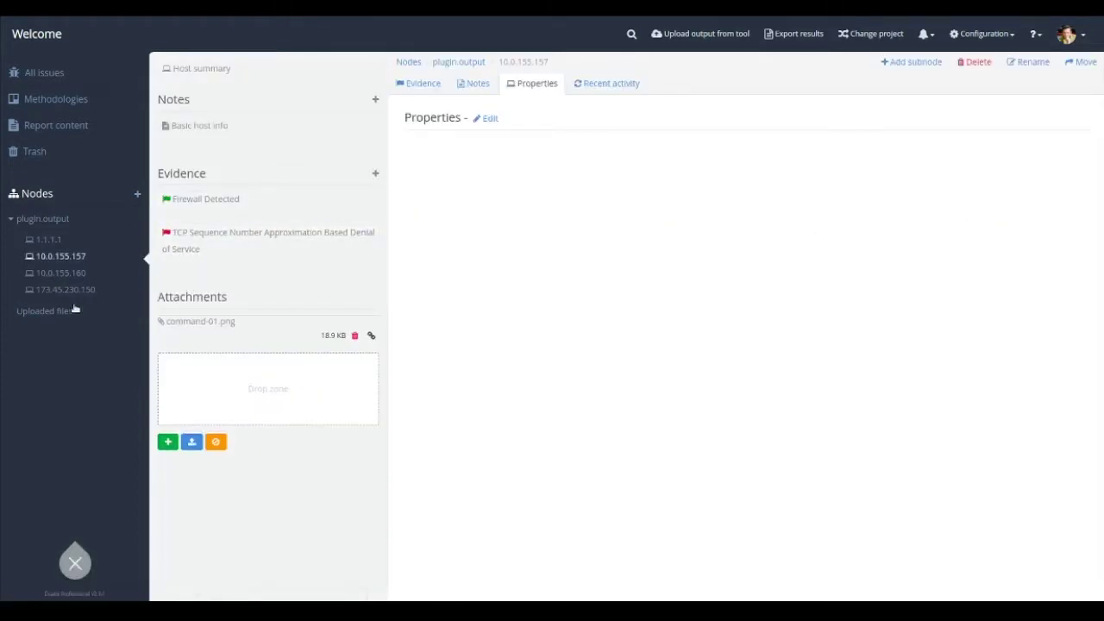
pyautogui.click(60, 273)
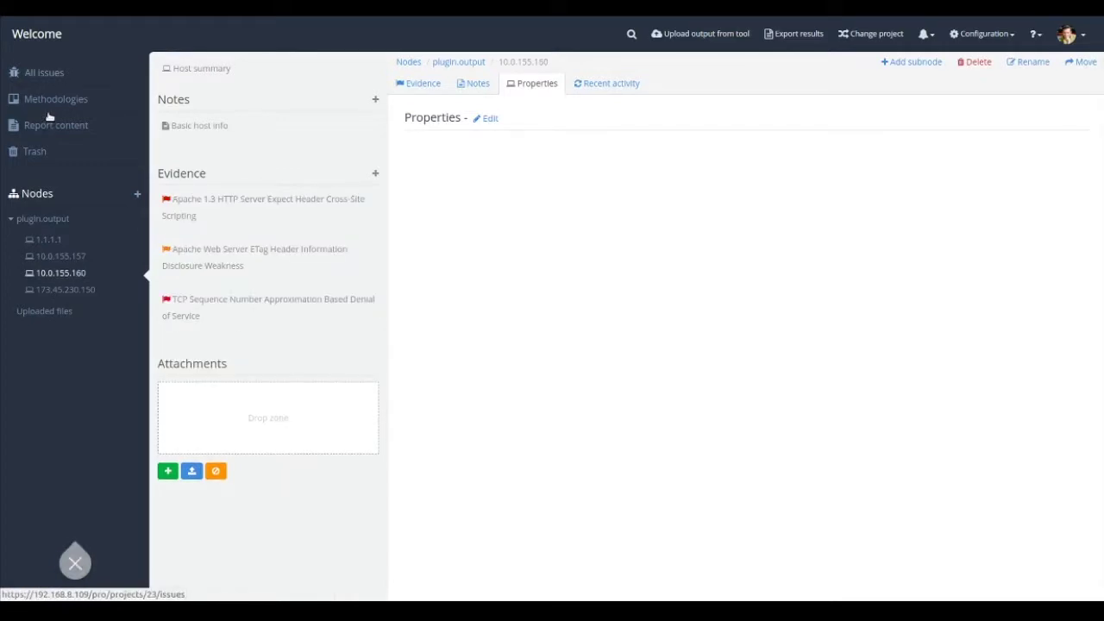
# Step: From the list of all issues, open Sample issue and start adding new evidence to it
pyautogui.click(43, 73)
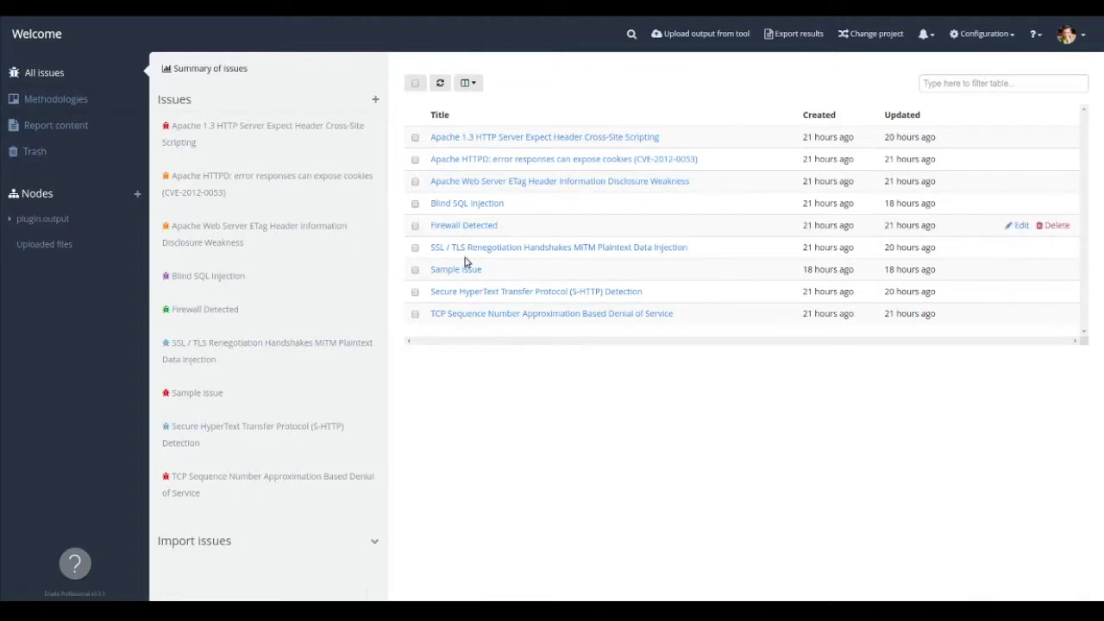
pyautogui.click(465, 314)
pyautogui.click(494, 83)
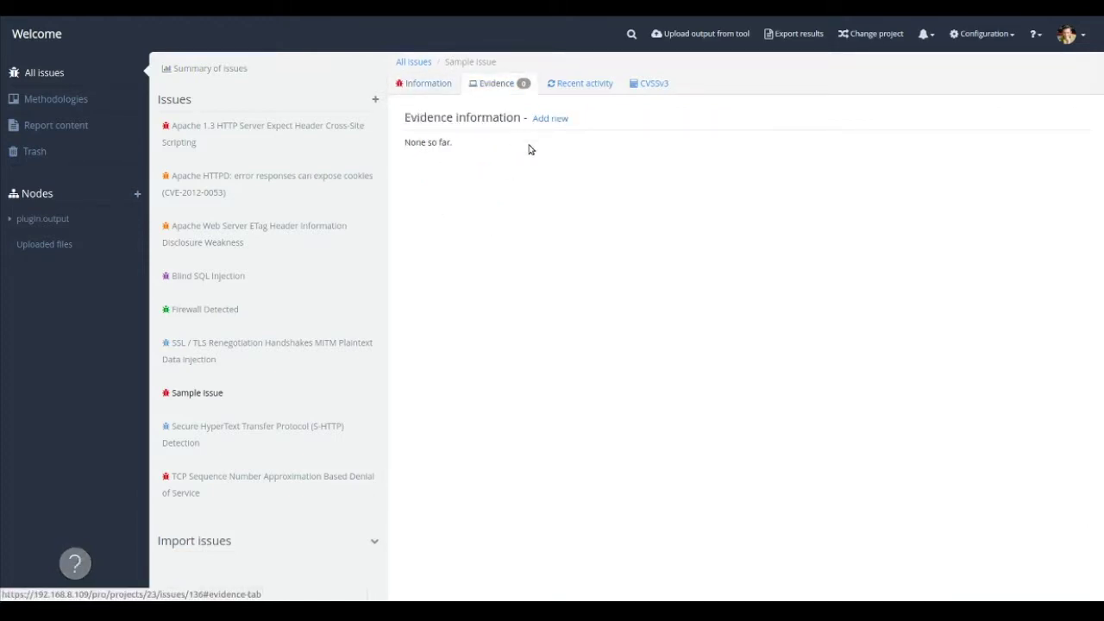
pyautogui.click(547, 163)
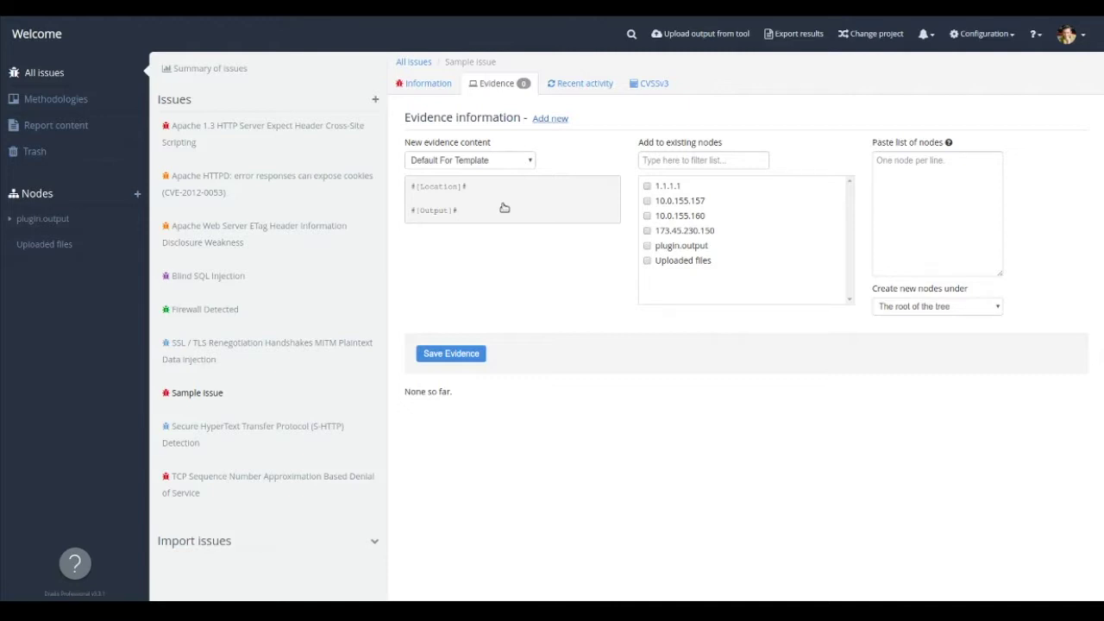
# Step: Save new evidence with the Default For Template content for existing nodes 1.1.1.1, 10.0.155.160 and 173.45.230.150
pyautogui.press('Tab')
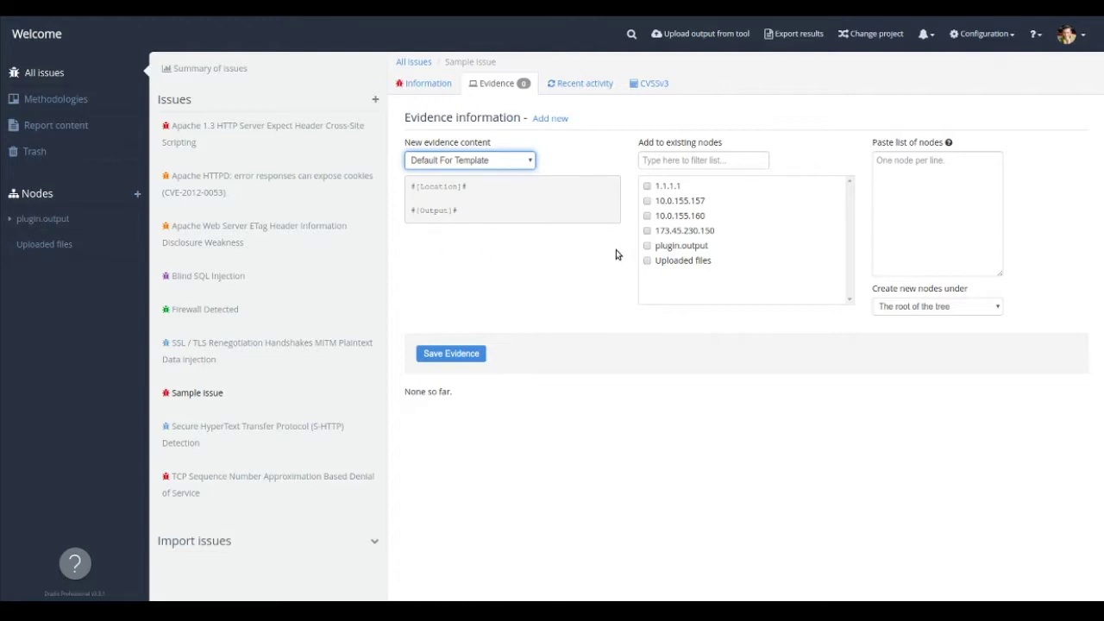
pyautogui.click(647, 186)
pyautogui.click(647, 216)
pyautogui.click(648, 231)
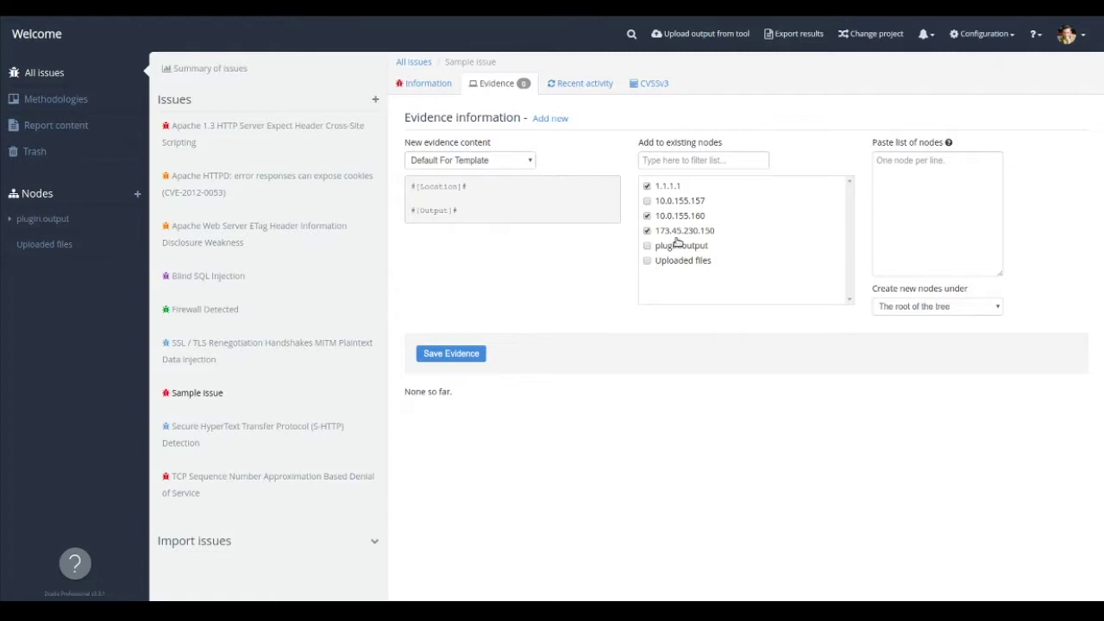
pyautogui.click(440, 363)
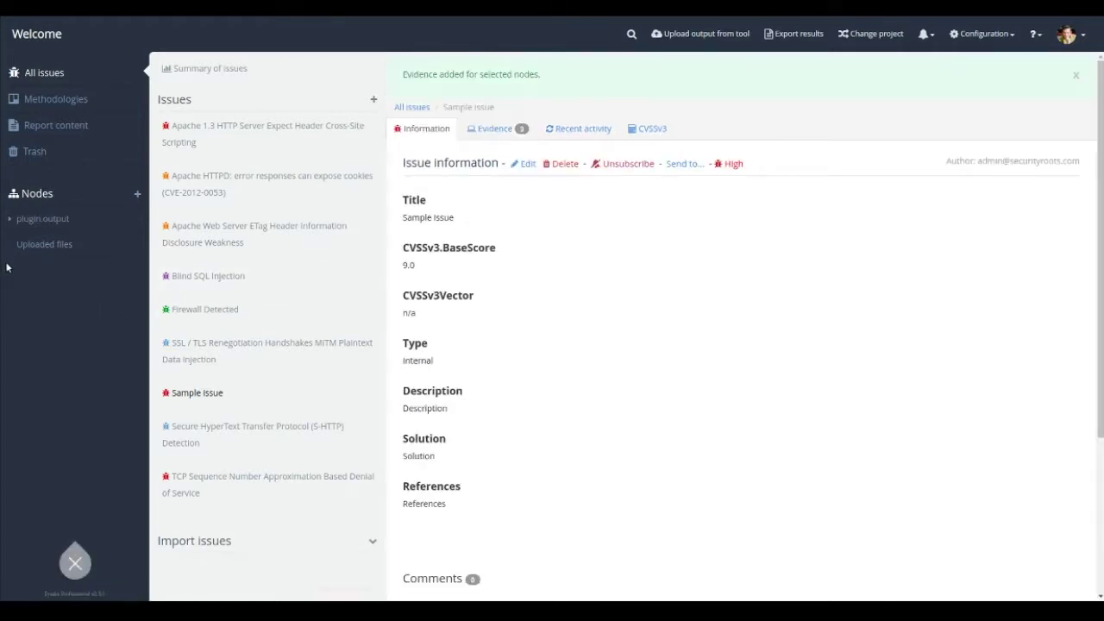
# Step: Edit the Sample issue evidence on node 1.1.1.1, setting Location to tcp/80 and Output to "Sample output here", and save it
pyautogui.click(9, 219)
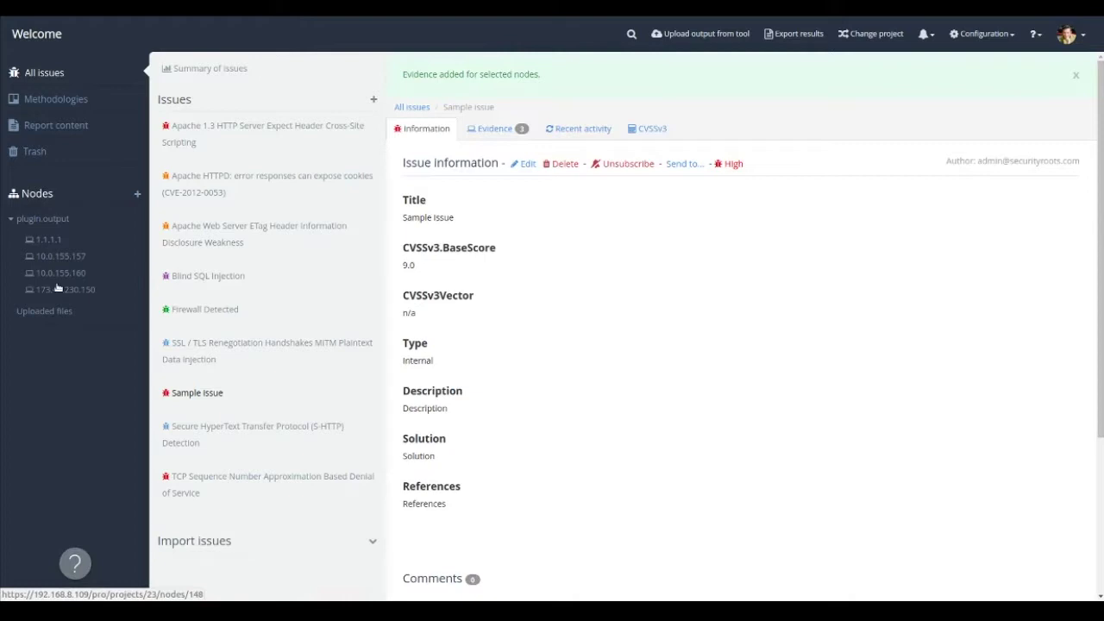
pyautogui.click(52, 240)
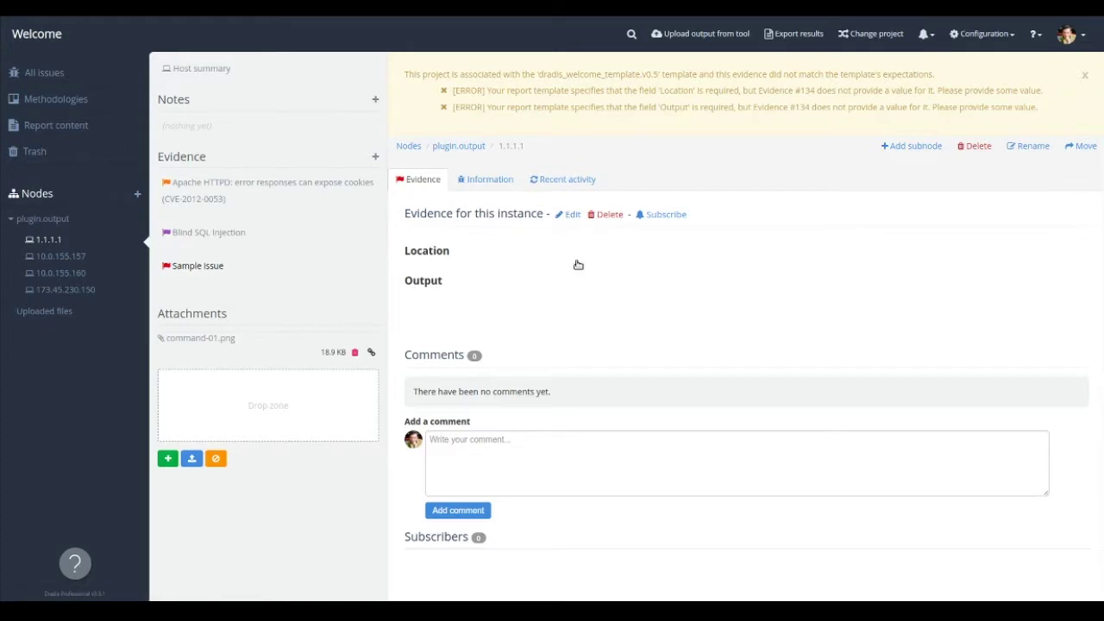
pyautogui.click(573, 215)
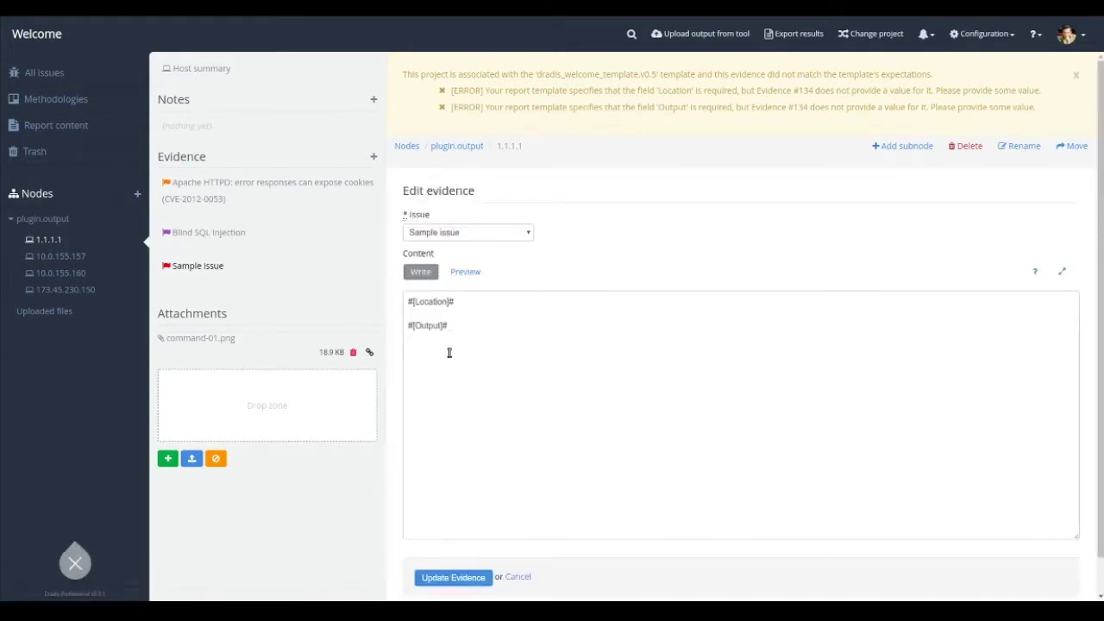
pyautogui.click(449, 352)
pyautogui.press('Up')
pyautogui.write('bc.')
pyautogui.write('/80')
pyautogui.press('Return')
pyautogui.click(450, 351)
pyautogui.press('Return')
pyautogui.write('Sample output here')
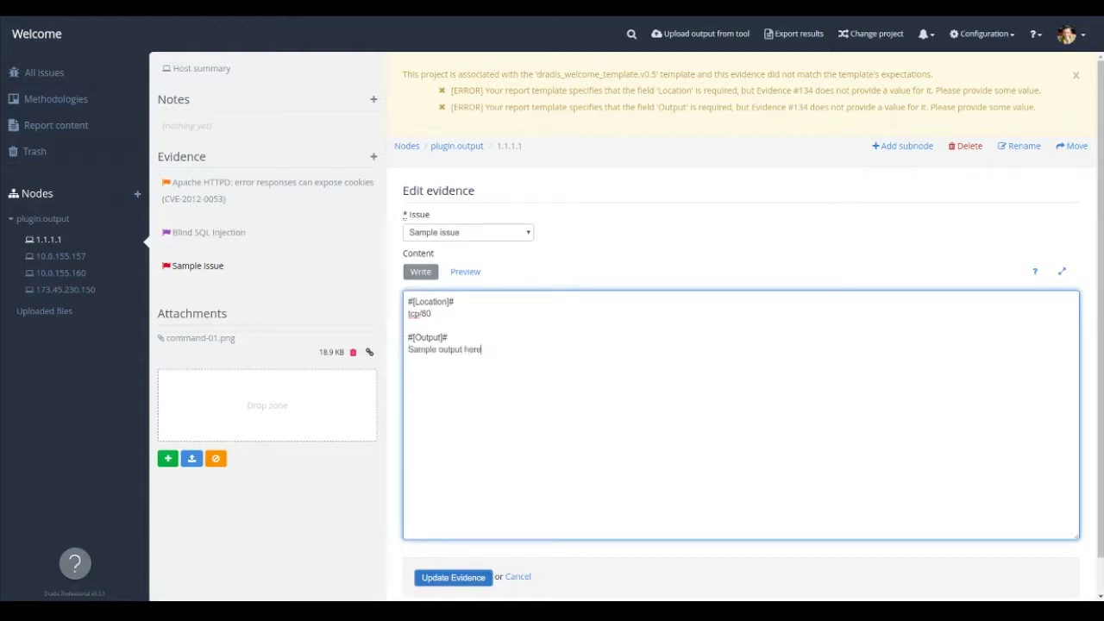
pyautogui.click(453, 578)
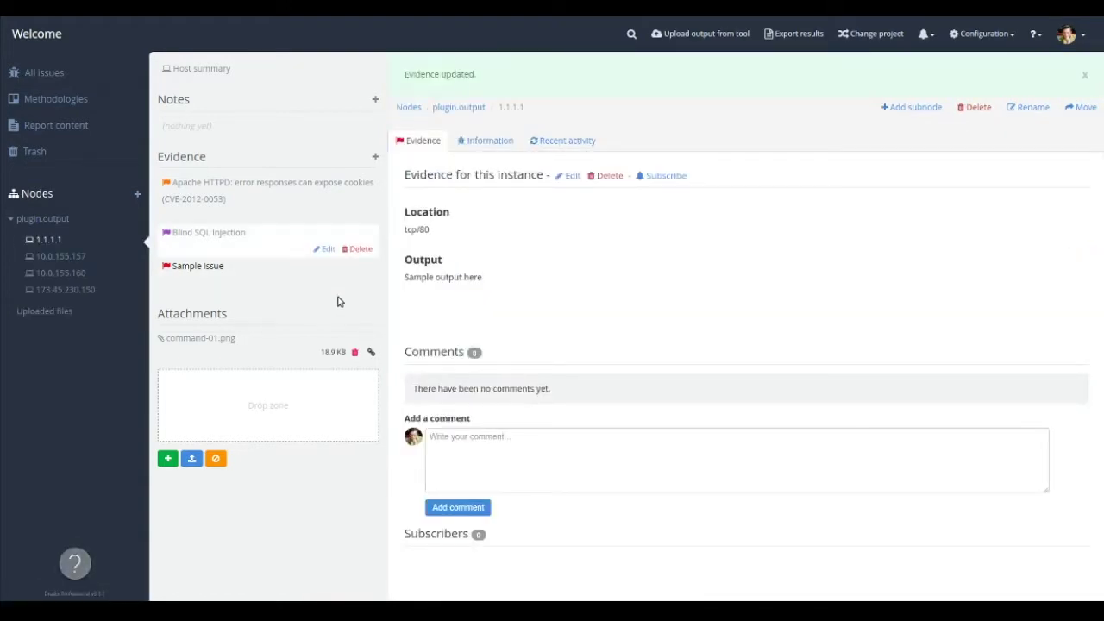
# Step: Start template-based evidence on node 10.0.155.157 and assign it to Sample issue
pyautogui.moveTo(305, 308)
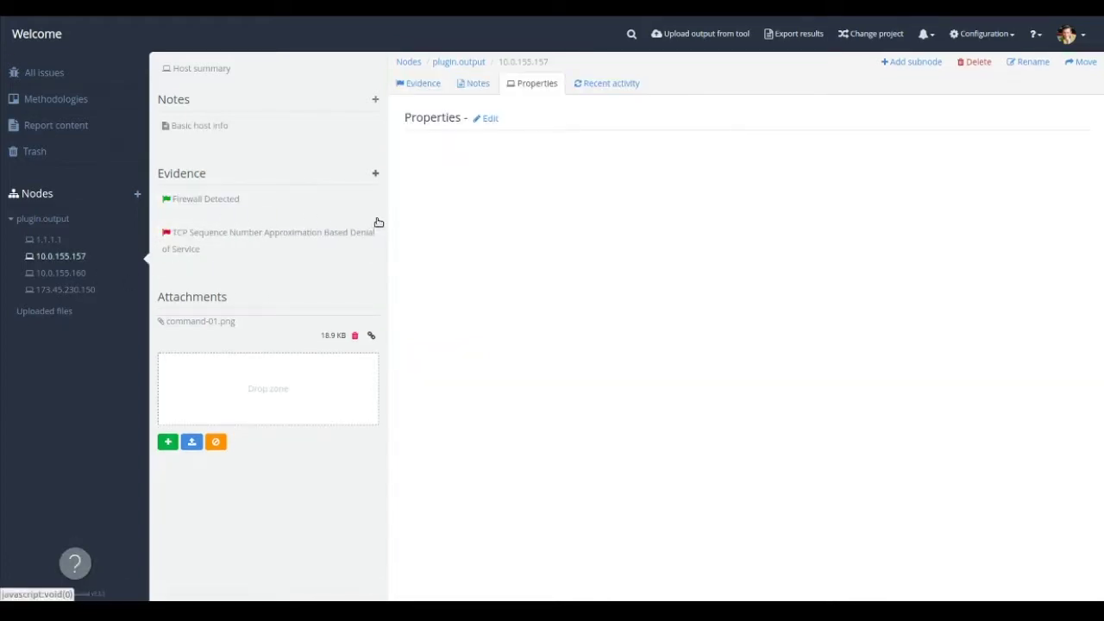
pyautogui.click(375, 173)
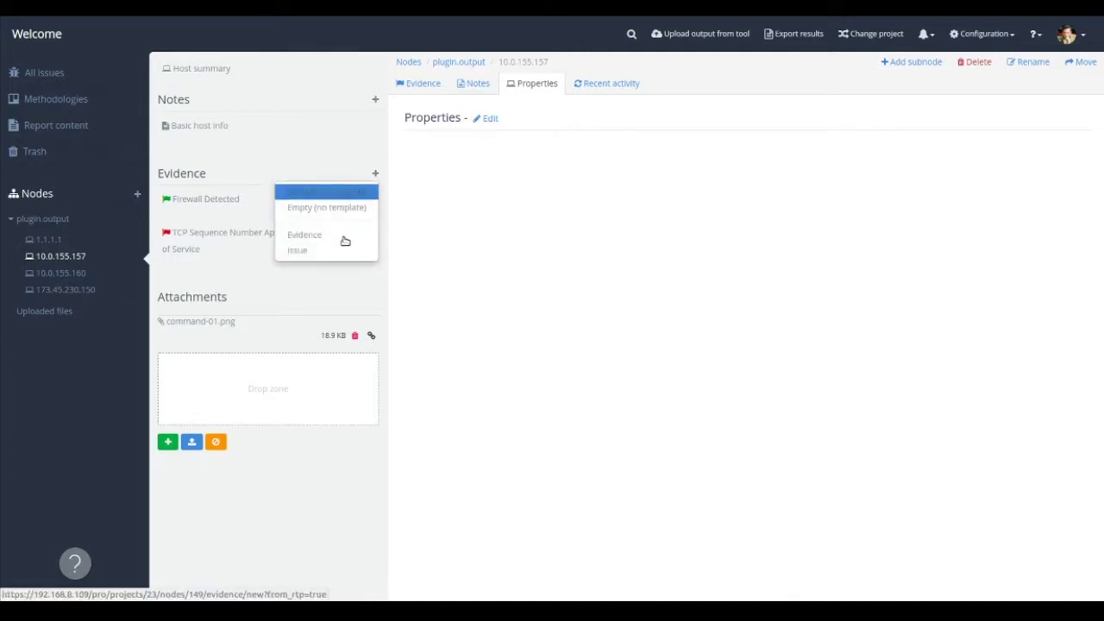
pyautogui.click(326, 191)
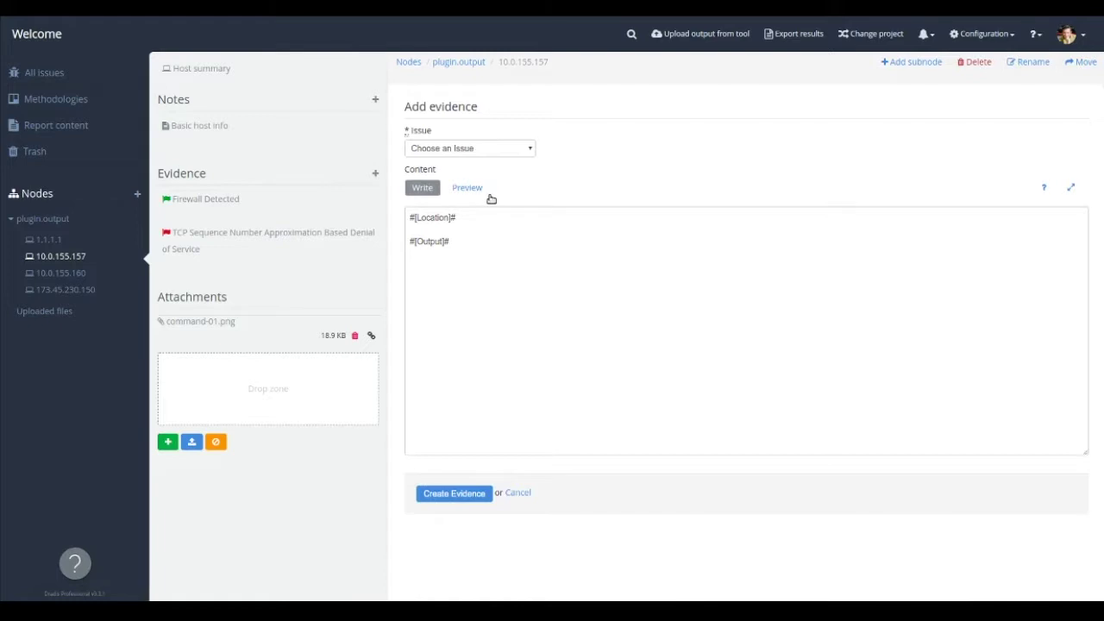
pyautogui.press('Tab')
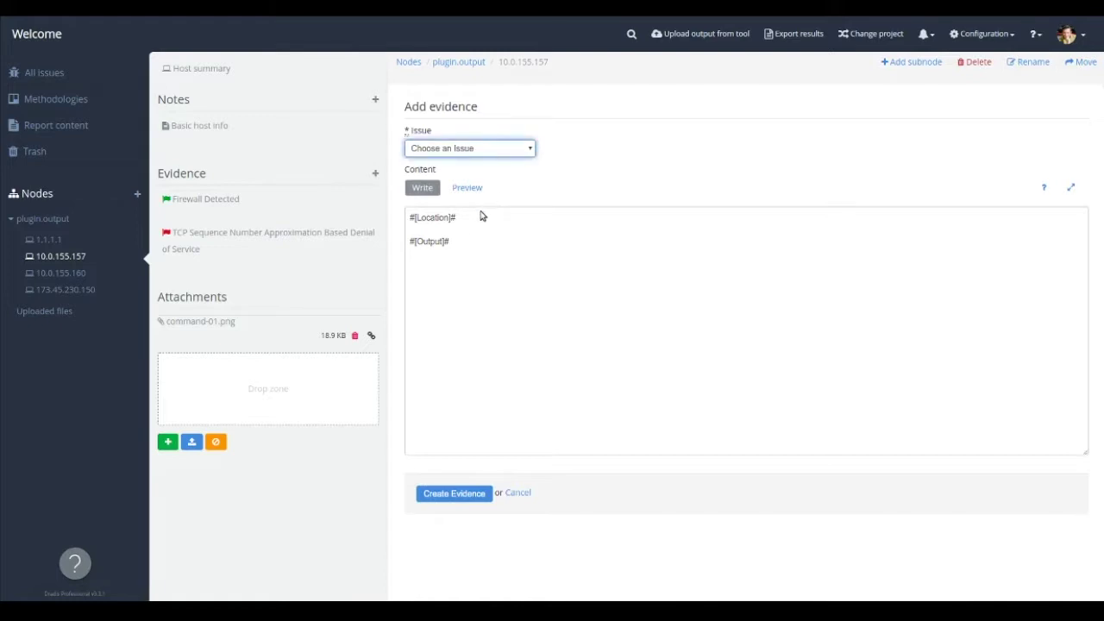
pyautogui.press('Down')
pyautogui.press('Tab')
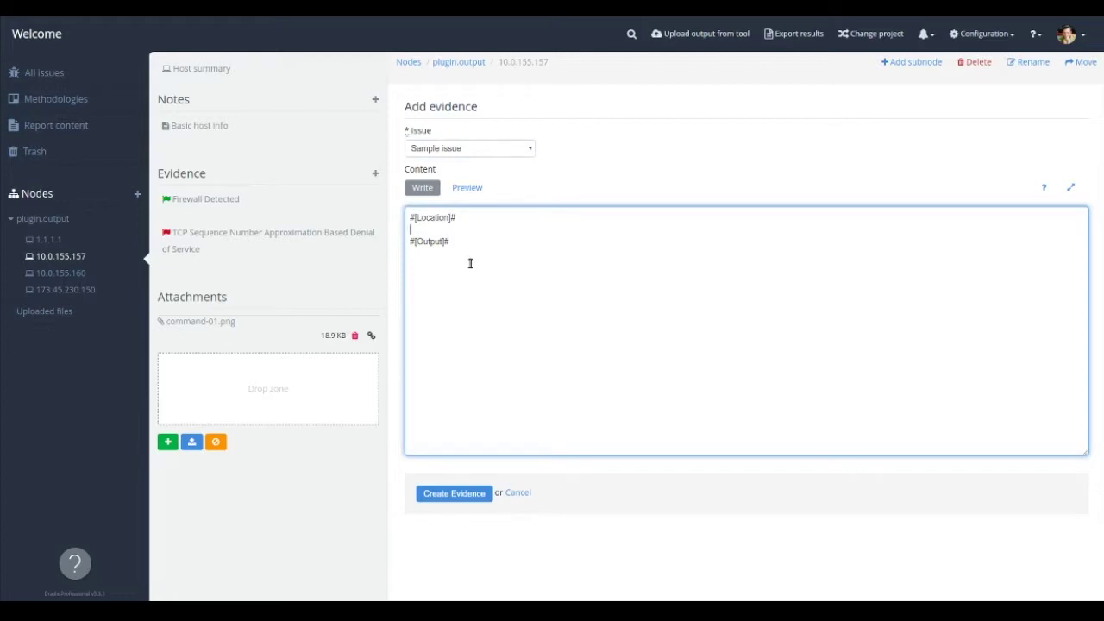
# Step: Fill the new evidence with Location tcp/80 and Output "Sample output here", and create it
pyautogui.write('tcp/80')
pyautogui.press('Return')
pyautogui.write('Sa')
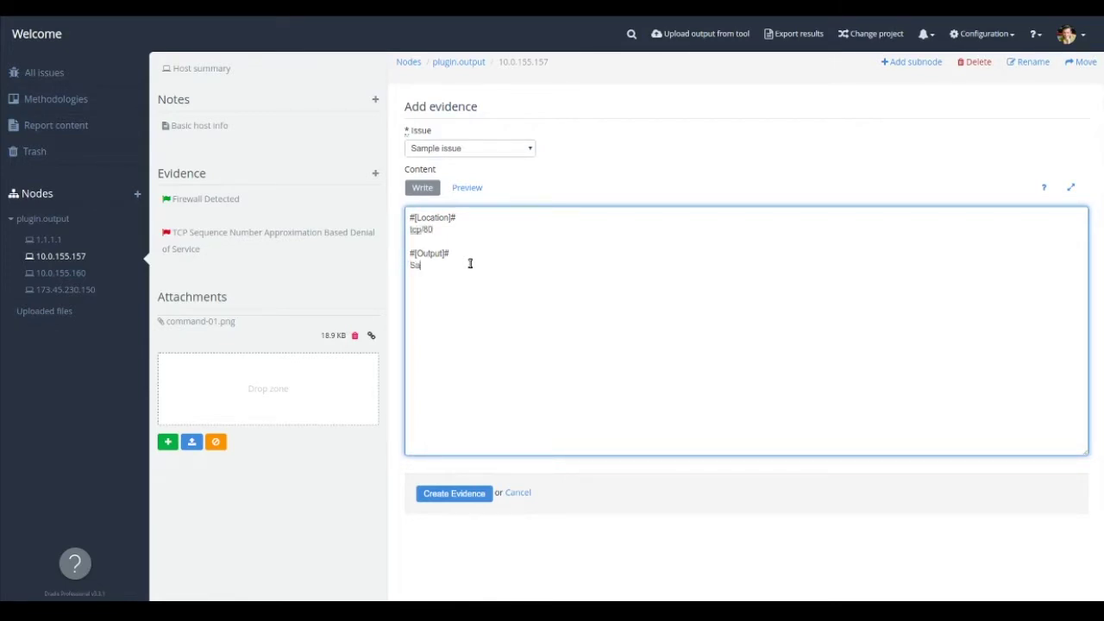
pyautogui.write('mple output here')
pyautogui.press('Tab')
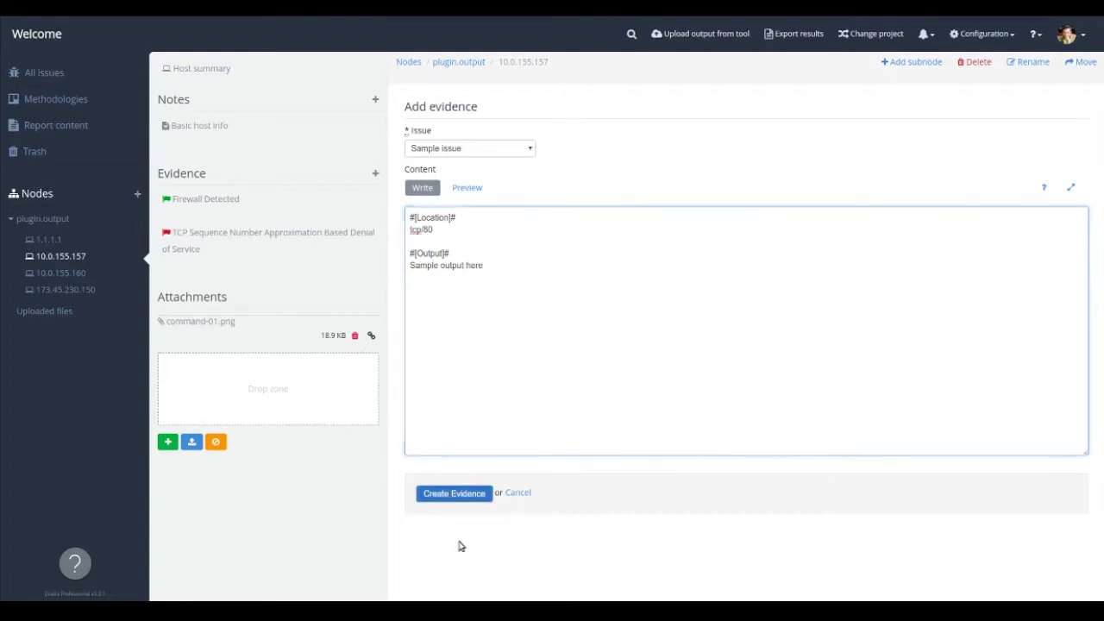
pyautogui.press('Return')
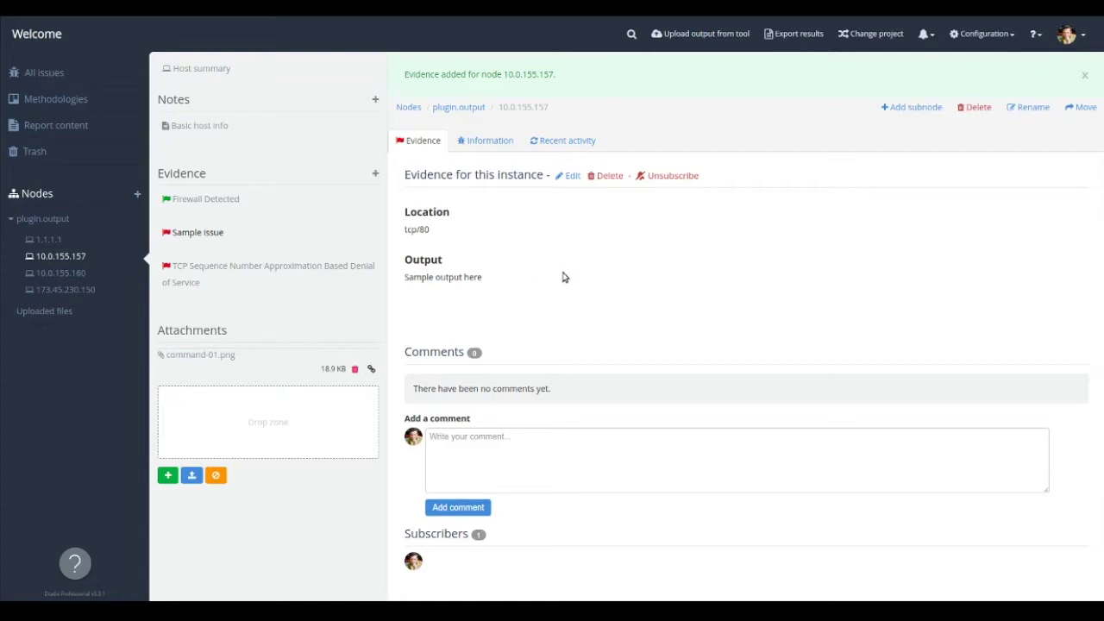
# Step: Examine the Nessus plugin's evidence template and its available fields in the Plugin Manager
pyautogui.click(878, 82)
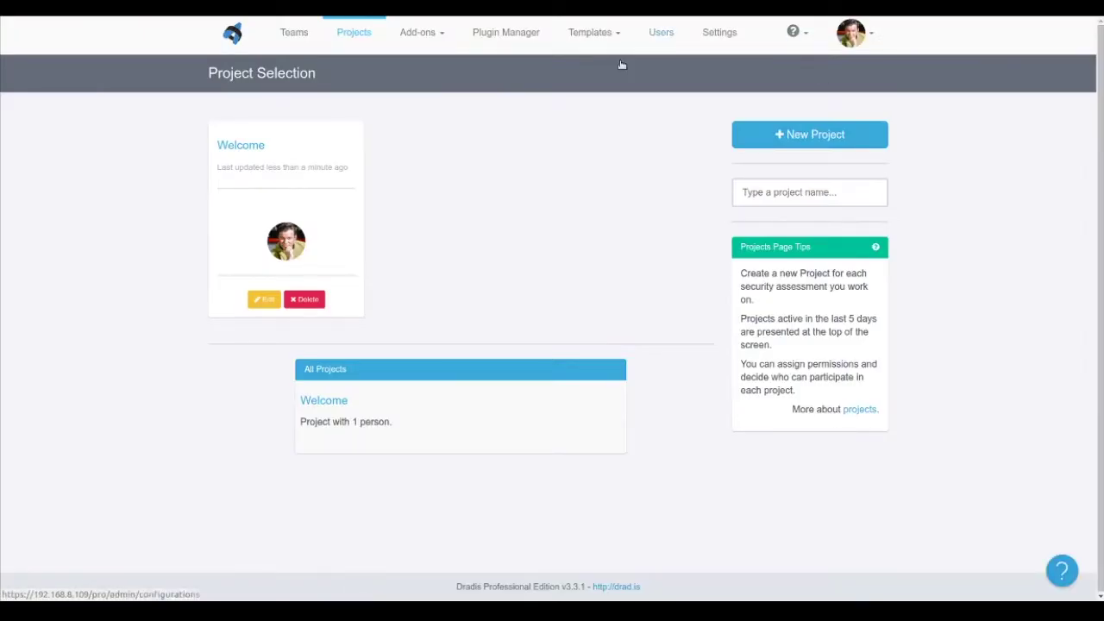
pyautogui.click(285, 261)
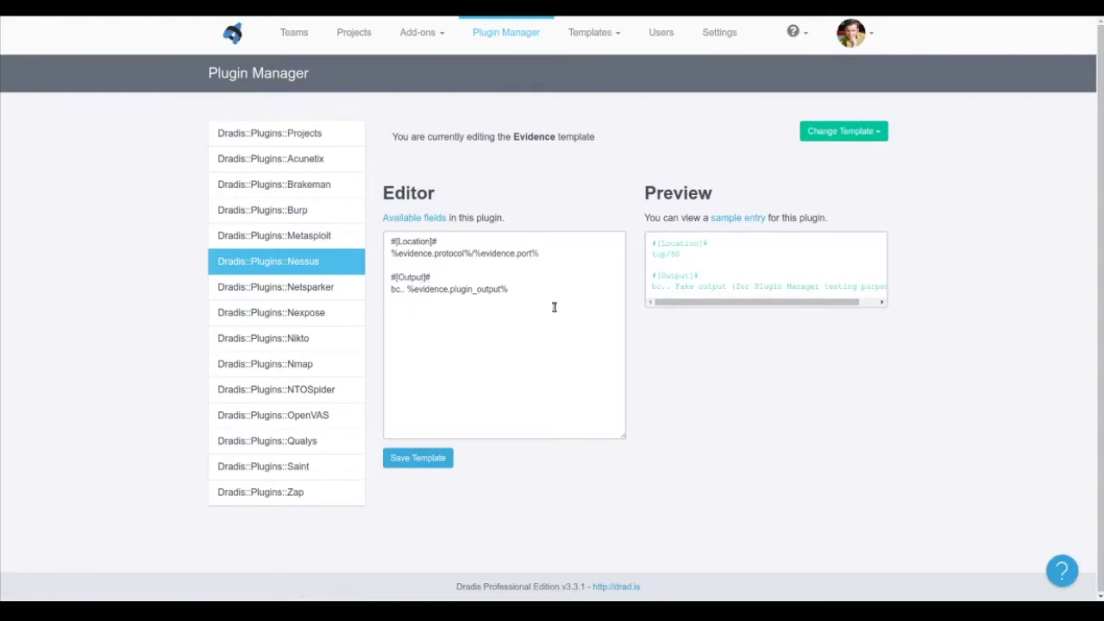
pyautogui.click(414, 217)
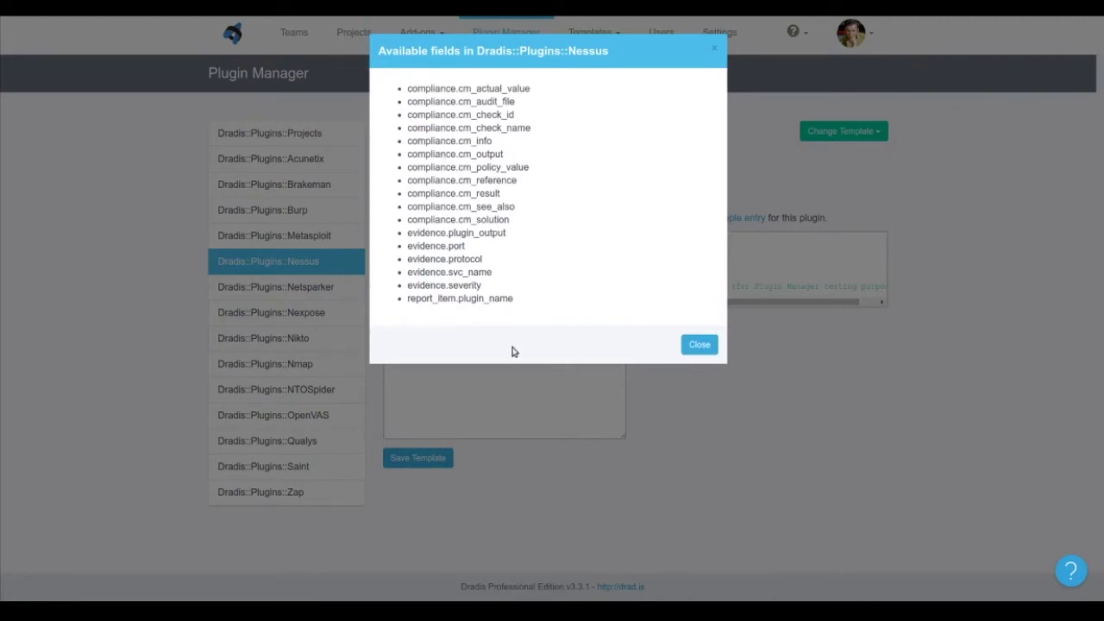
pyautogui.click(712, 394)
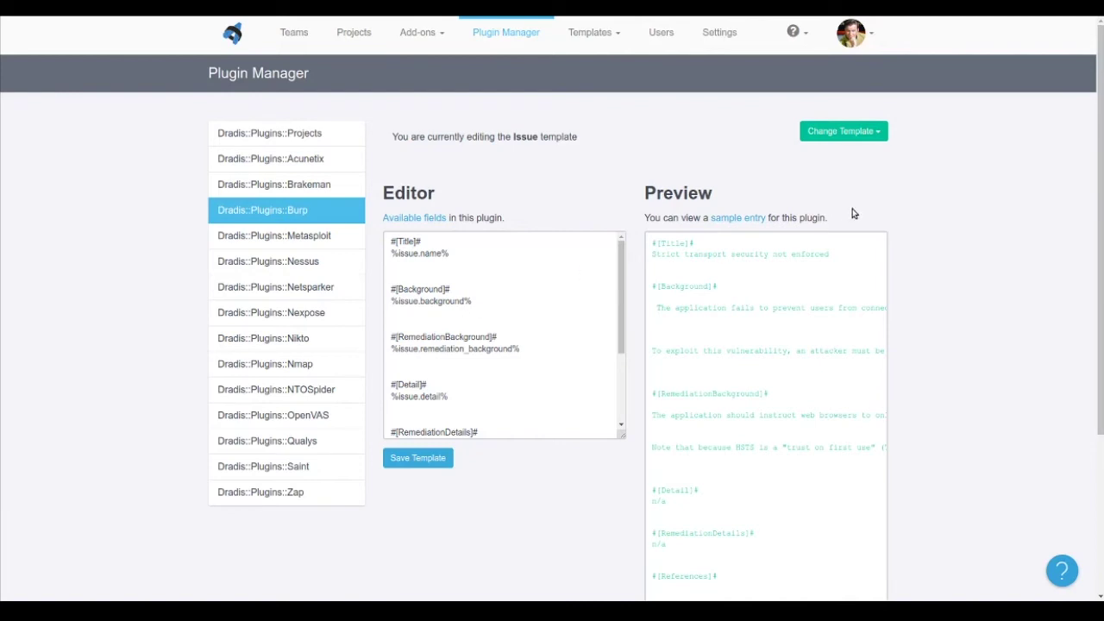
# Step: Examine the Burp plugin's evidence template, its available fields and its Severity entry
pyautogui.click(844, 131)
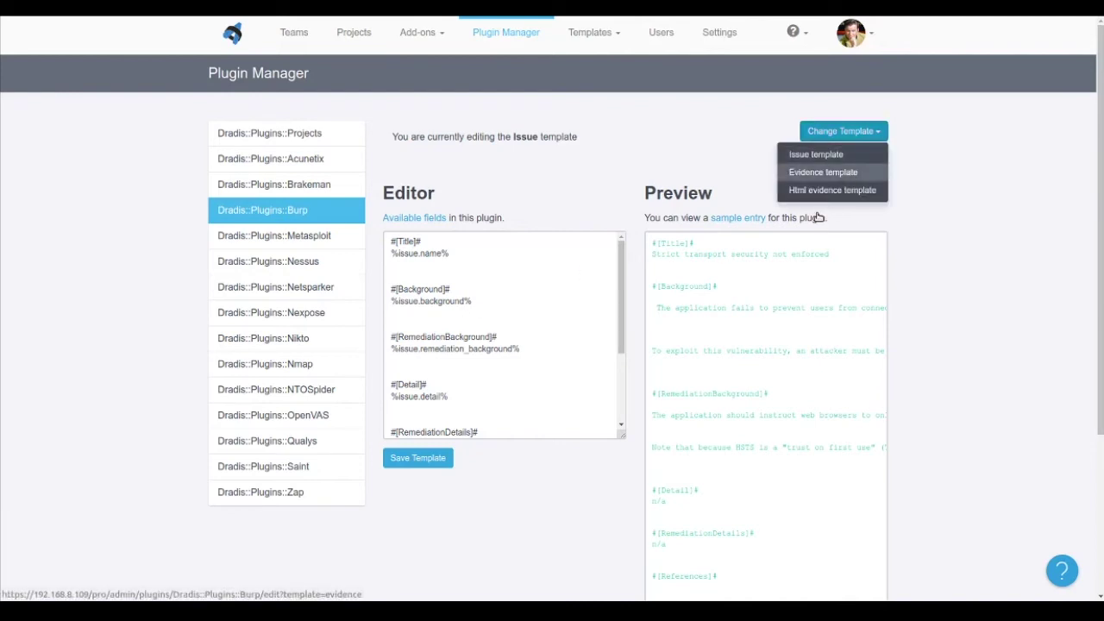
pyautogui.click(823, 172)
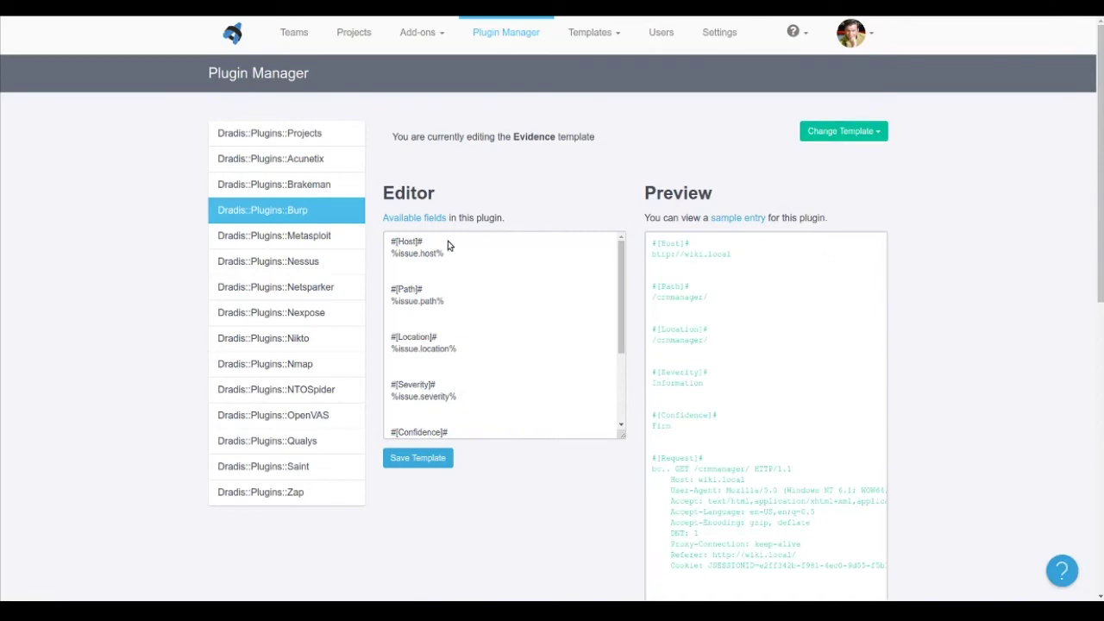
pyautogui.click(415, 219)
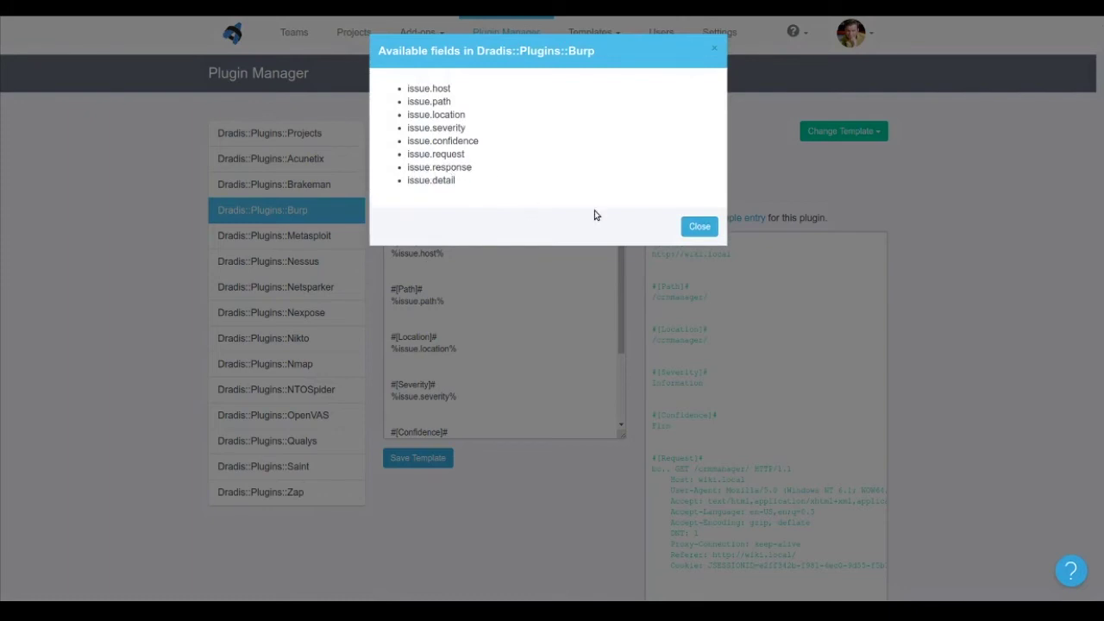
pyautogui.click(699, 226)
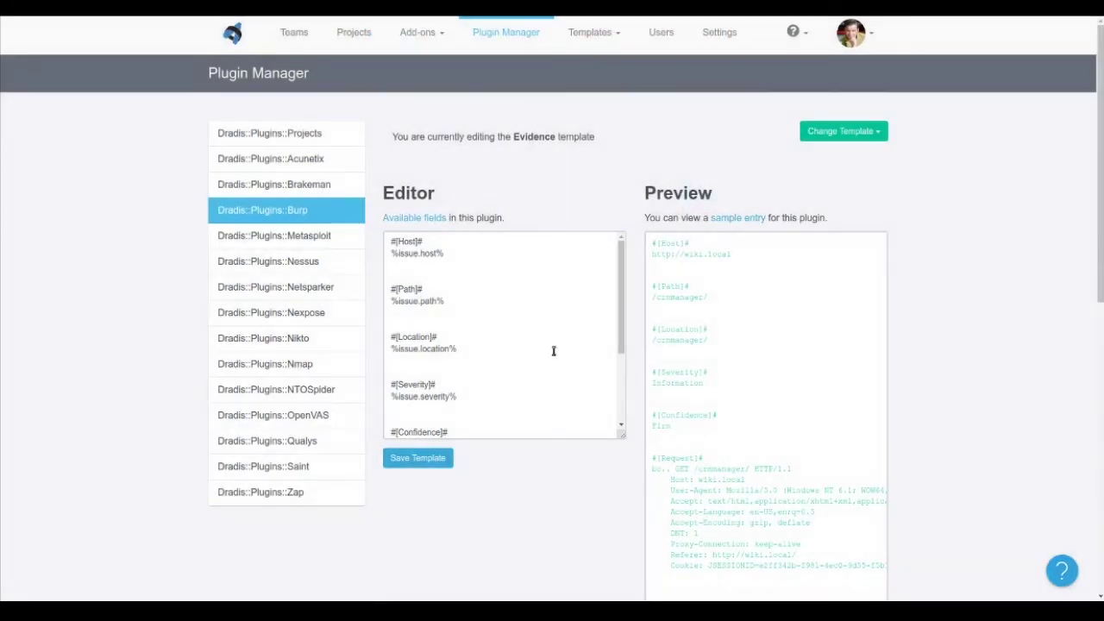
pyautogui.moveTo(462, 397); pyautogui.dragTo(439, 386)
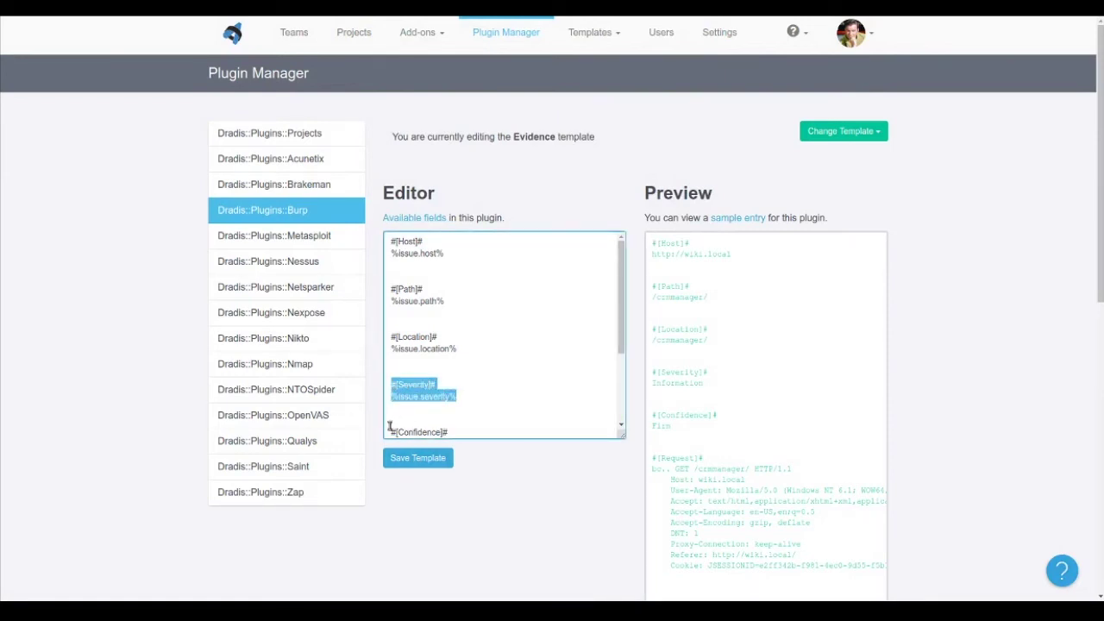
pyautogui.click(545, 419)
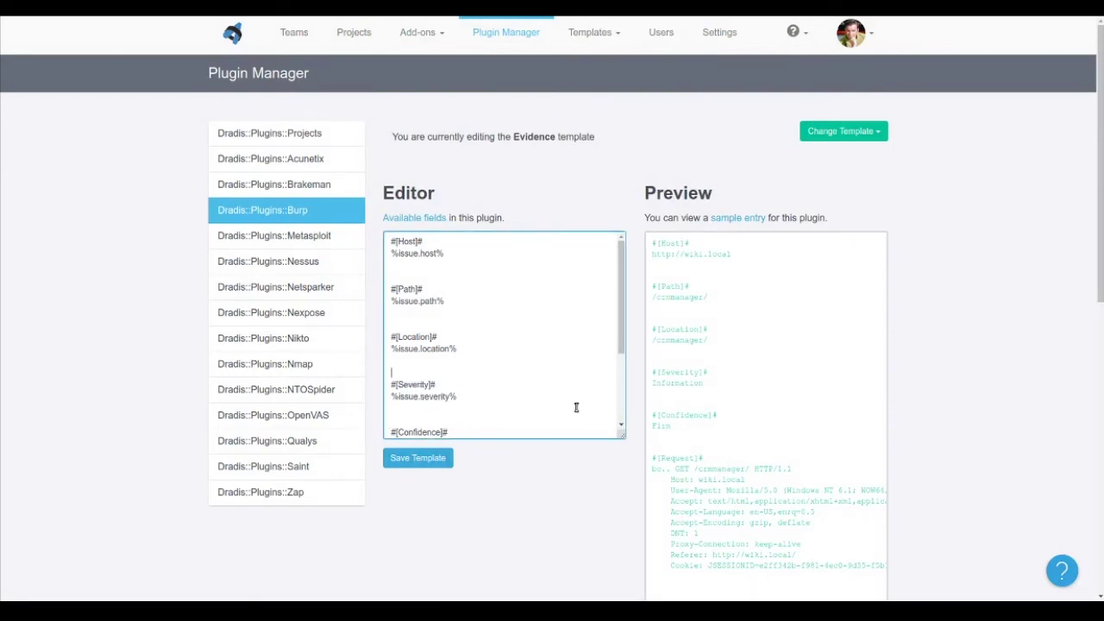
# Step: Return to the project list and reopen the Welcome project
pyautogui.click(355, 78)
pyautogui.click(228, 190)
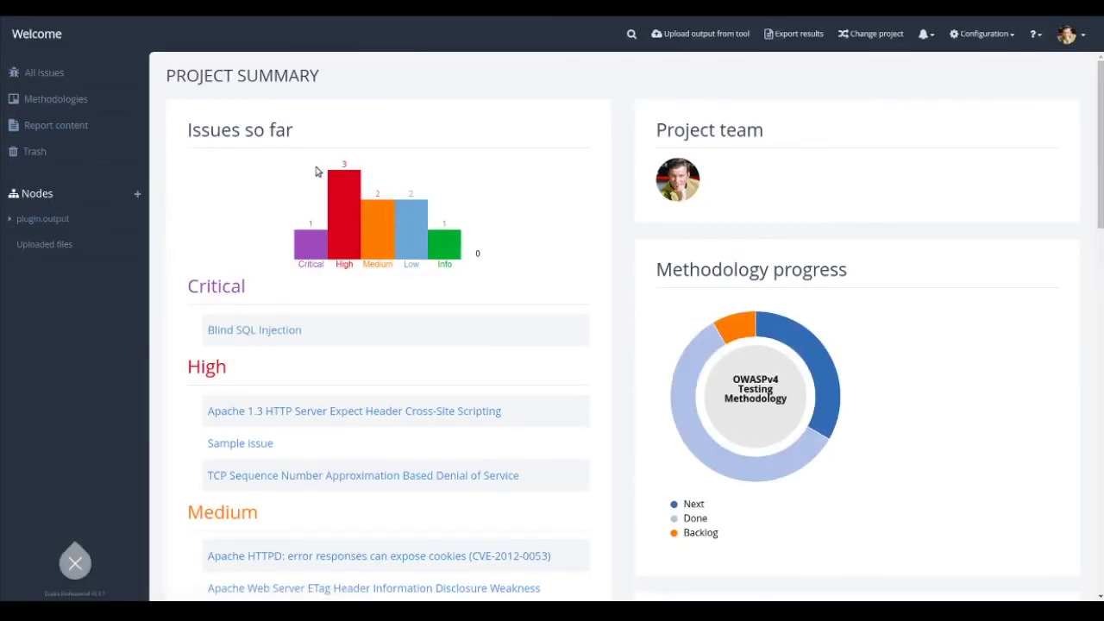